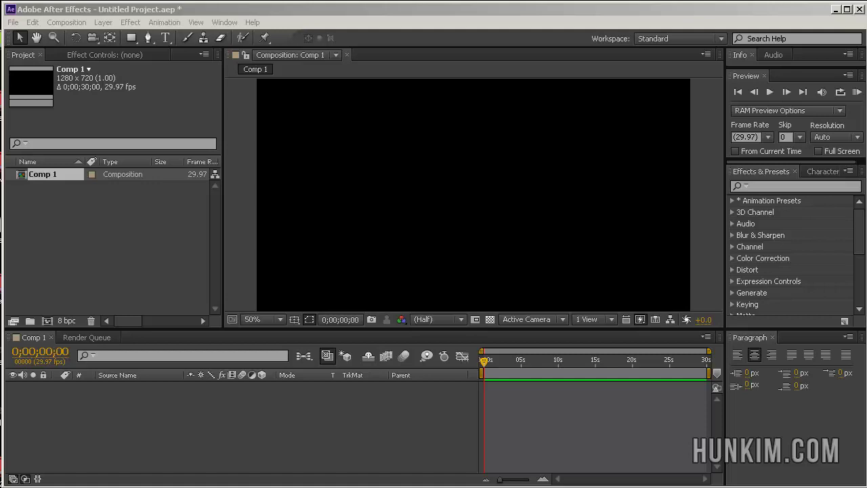
# Step: Create Comp 2 from the HDV/HDTV 720 29.97 preset (1280×720) with a black background
pyautogui.click(51, 22)
pyautogui.click(72, 36)
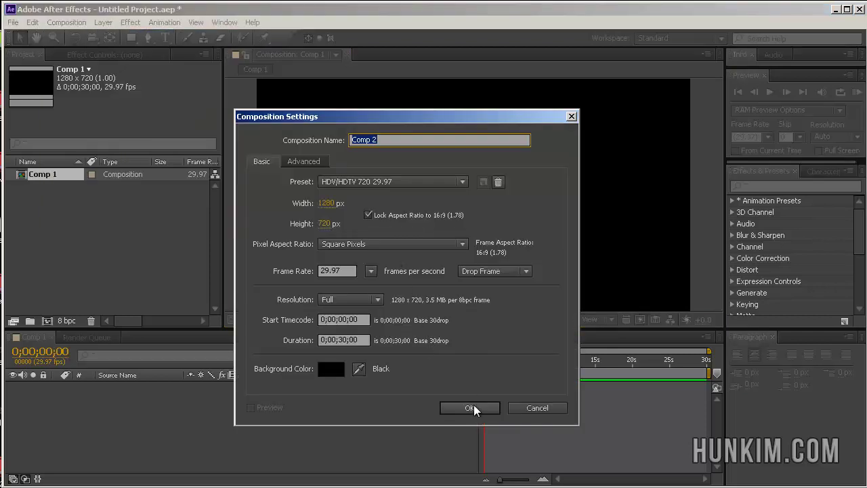
pyautogui.click(472, 408)
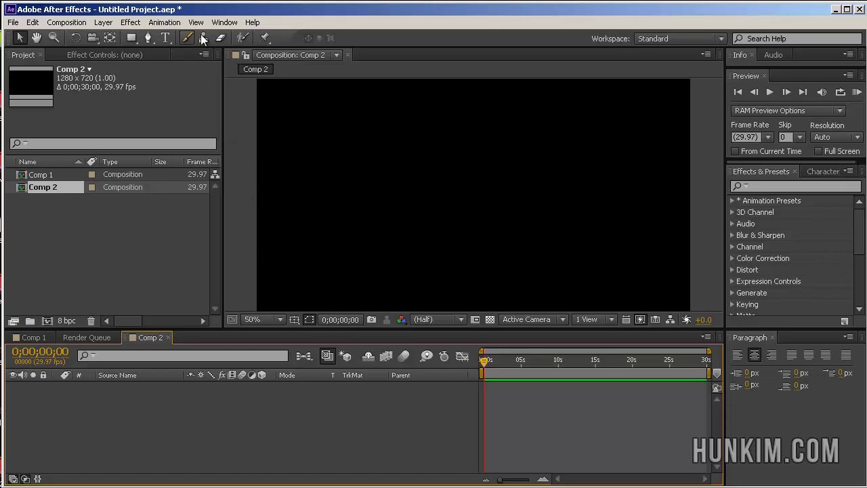
# Step: Add a text layer in the Comp 2 viewer reading 'AFTEREFFECTS CS6'
pyautogui.click(166, 37)
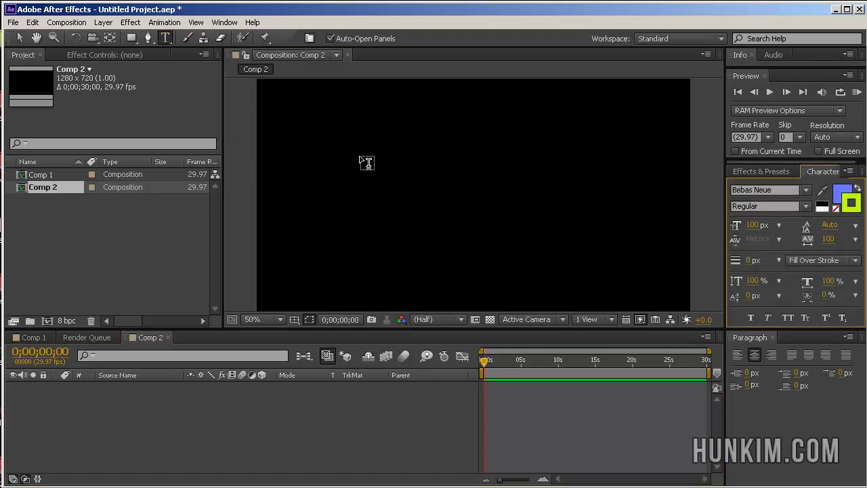
pyautogui.click(393, 172)
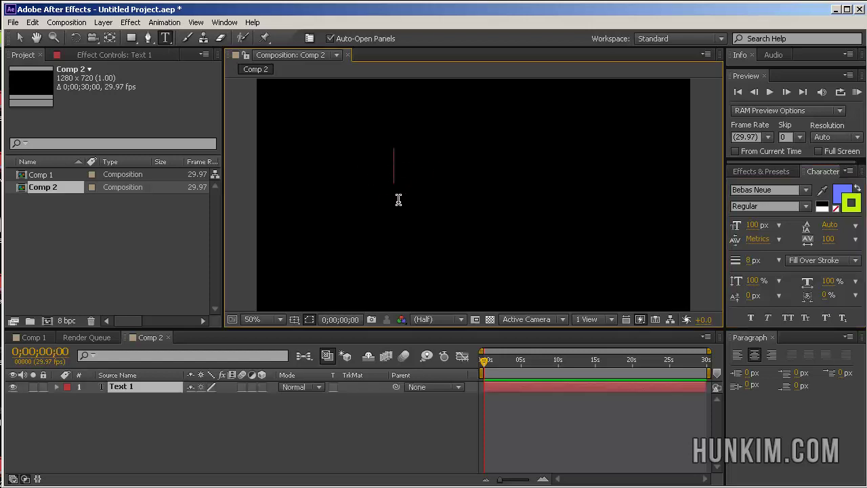
pyautogui.write('AFTEREFFECTS ')
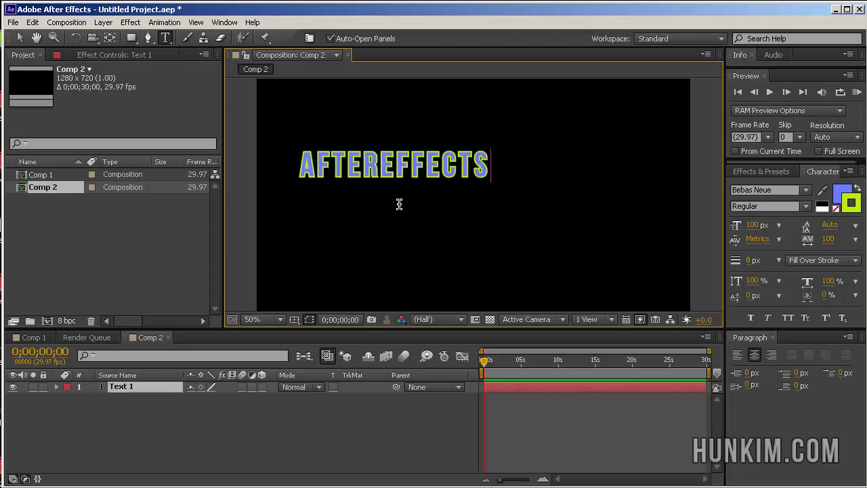
pyautogui.write('CS6')
pyautogui.press('Left')
pyautogui.press('Left')
pyautogui.press('Left')
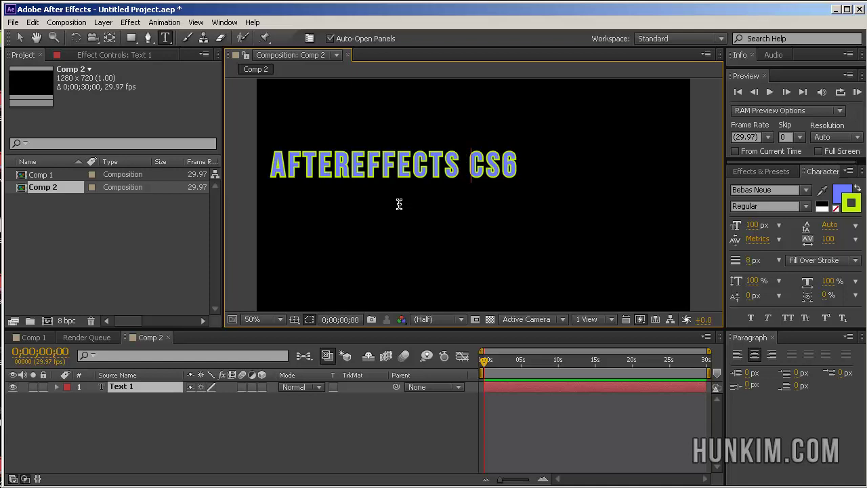
# Step: Move the title toward the frame centre and select all of its text for editing
pyautogui.click(21, 38)
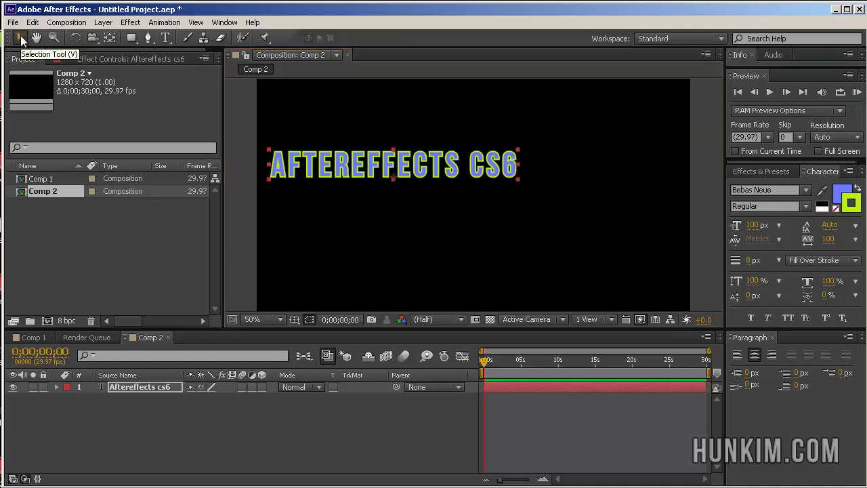
pyautogui.moveTo(339, 166); pyautogui.dragTo(409, 180)
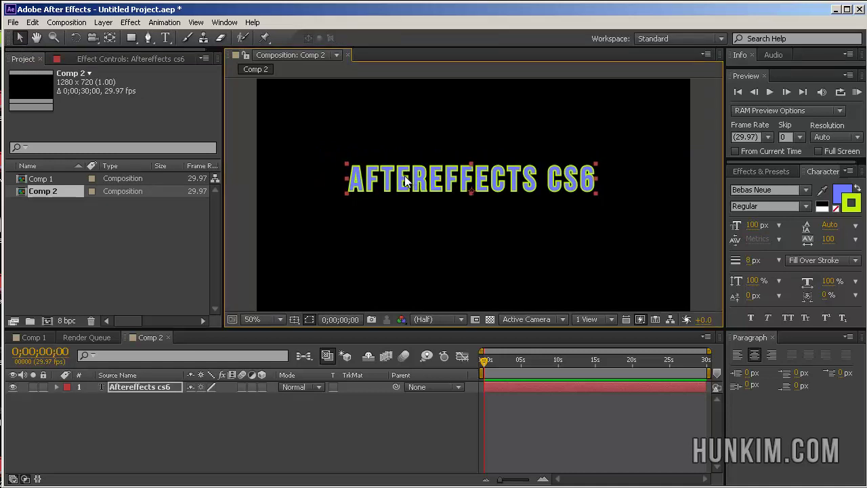
pyautogui.doubleClick(409, 180)
pyautogui.click(412, 180)
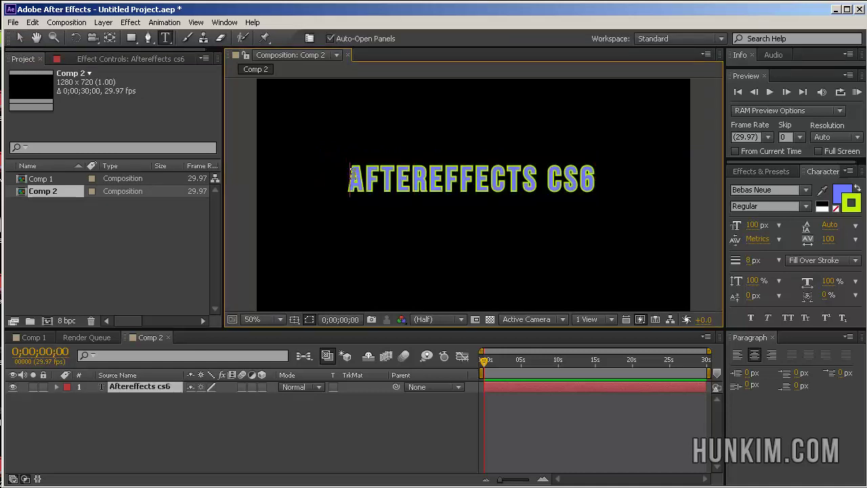
pyautogui.moveTo(351, 177); pyautogui.dragTo(644, 175)
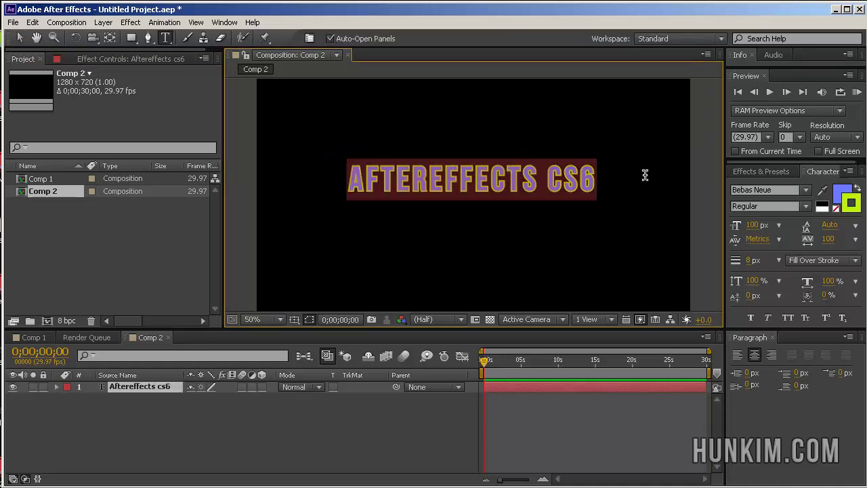
# Step: Change the font size from 50 to 100, then nudge it up to about 107 px
pyautogui.click(755, 227)
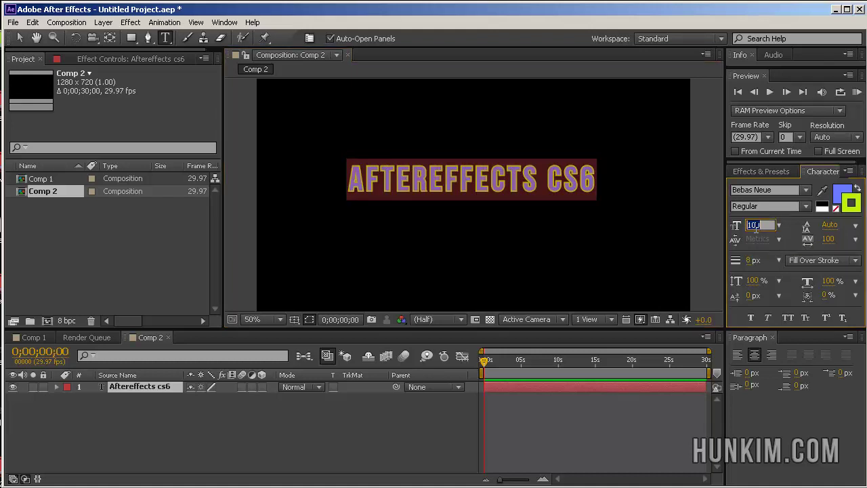
pyautogui.write('50')
pyautogui.press('Return')
pyautogui.write('100')
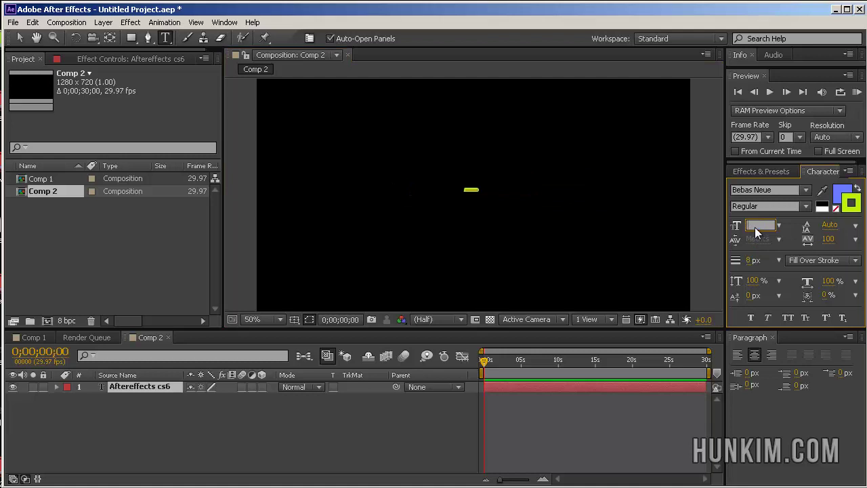
pyautogui.press('Return')
pyautogui.press('Return')
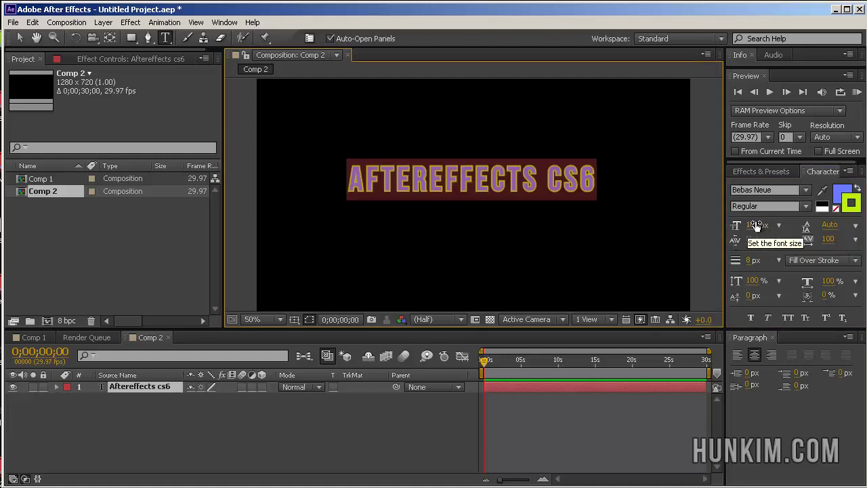
pyautogui.moveTo(757, 228)
pyautogui.mouseDown()
pyautogui.moveTo(736, 229)
pyautogui.moveTo(766, 232)
pyautogui.mouseUp()
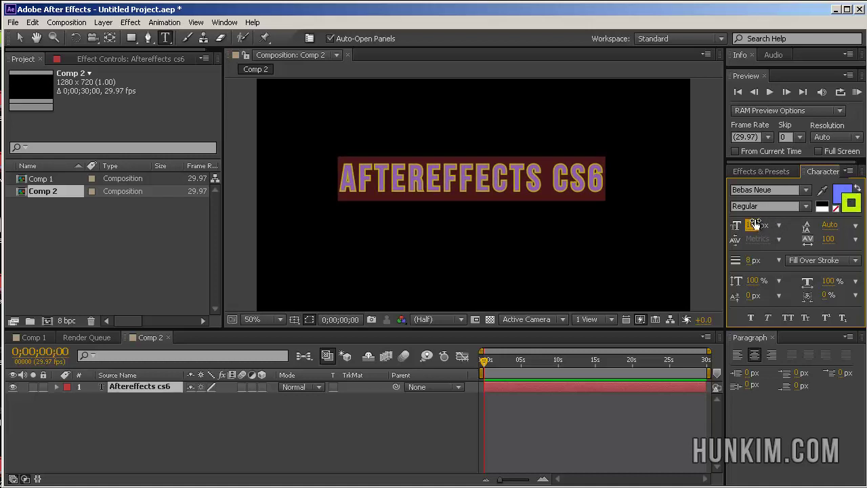
# Step: Switch between the fill and stroke swatches and set the fill colour to white
pyautogui.click(510, 177)
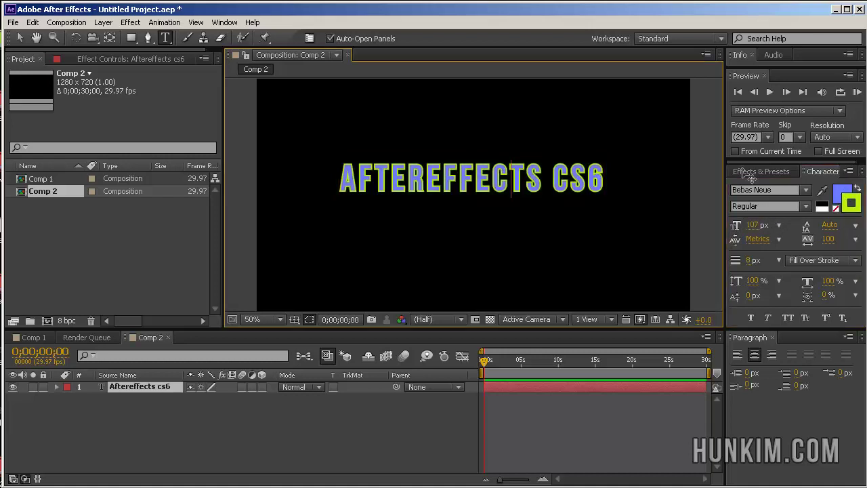
pyautogui.click(850, 201)
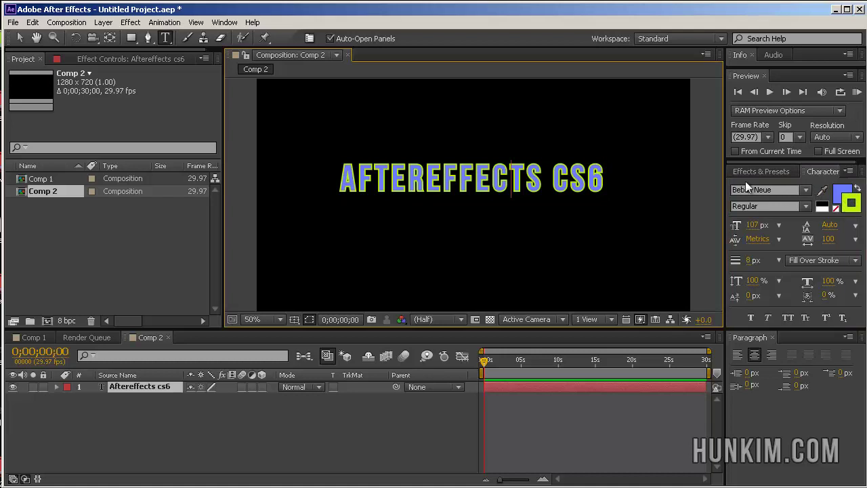
pyautogui.click(838, 193)
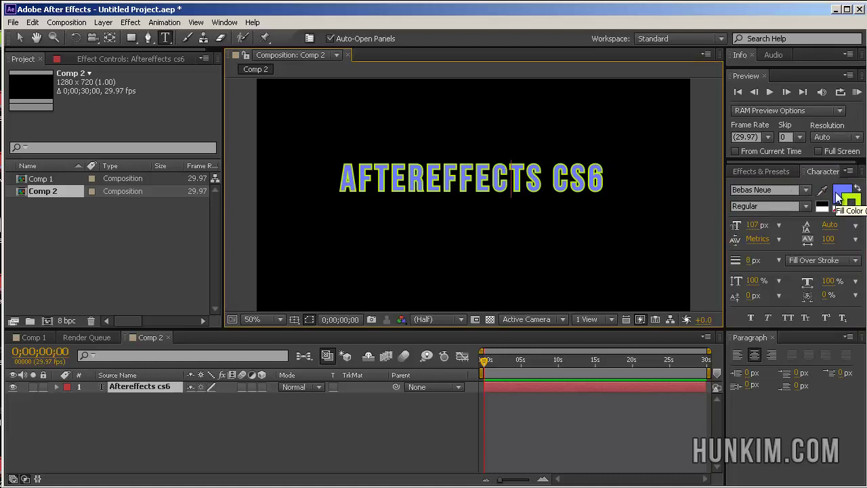
pyautogui.click(851, 202)
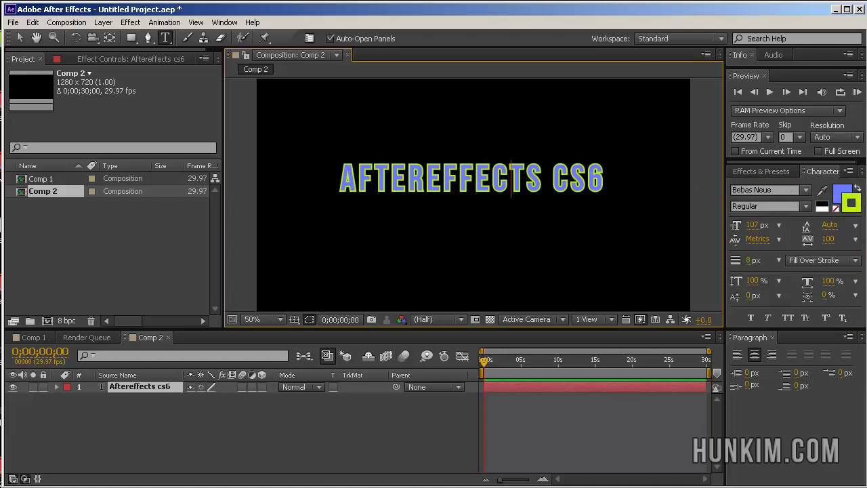
pyautogui.click(838, 194)
pyautogui.click(840, 197)
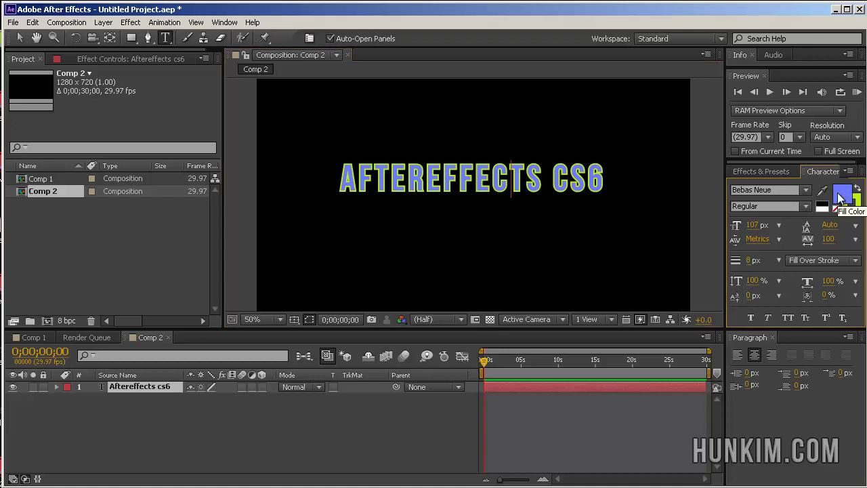
pyautogui.click(839, 197)
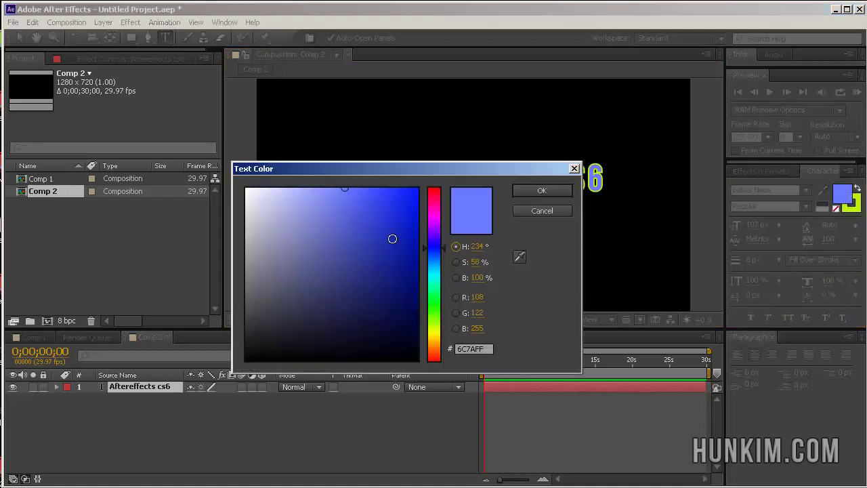
pyautogui.moveTo(393, 237); pyautogui.dragTo(14, 115)
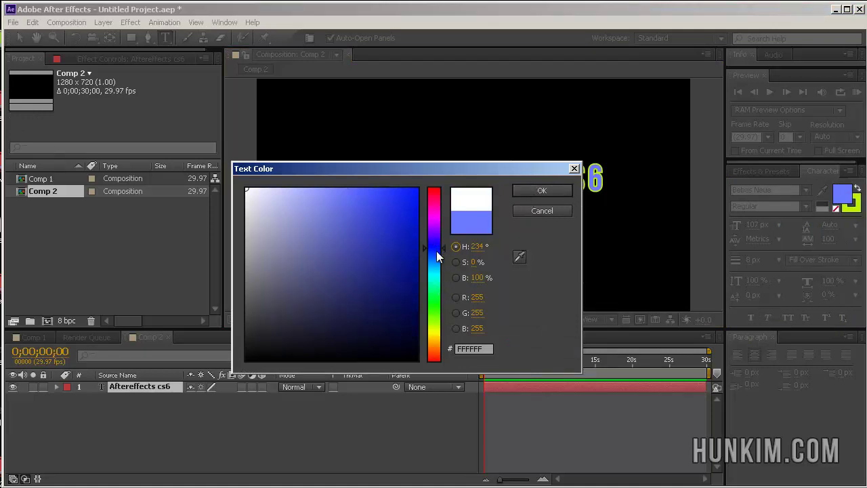
pyautogui.click(537, 189)
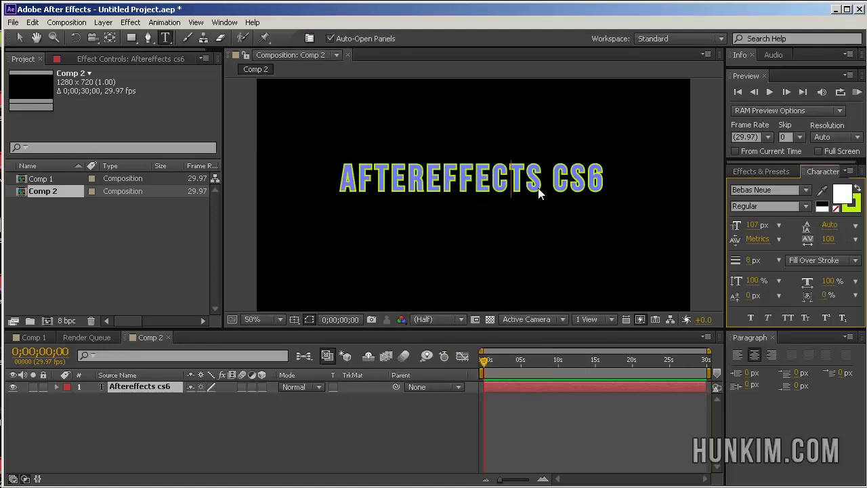
# Step: Select all the title text and apply a white fill to it
pyautogui.click(855, 207)
pyautogui.hotkey('ctrl', 'a')
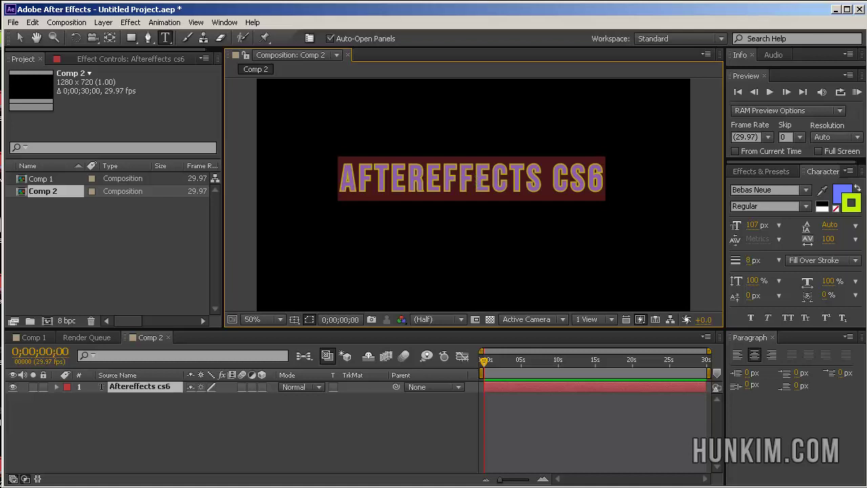
pyautogui.click(842, 193)
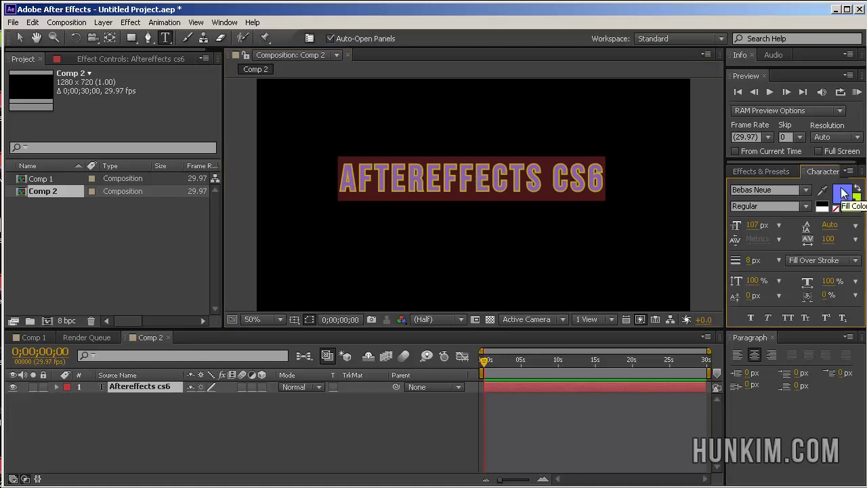
pyautogui.click(842, 193)
pyautogui.moveTo(330, 223); pyautogui.dragTo(176, 191)
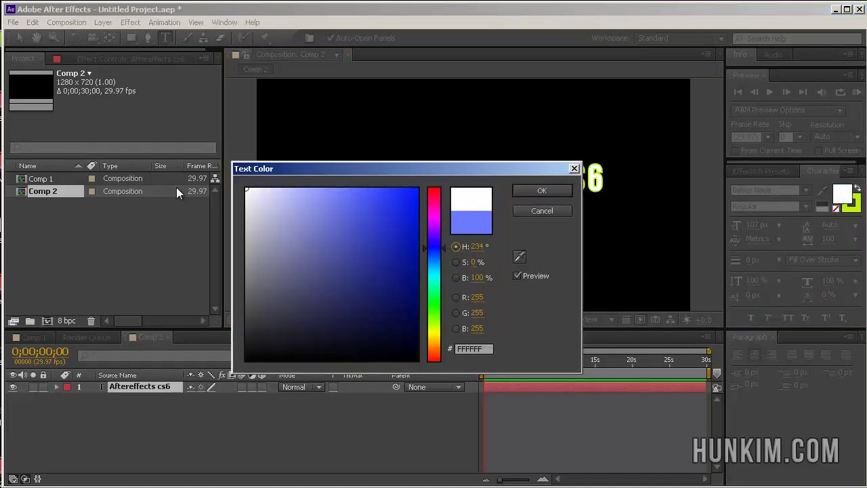
pyautogui.click(562, 190)
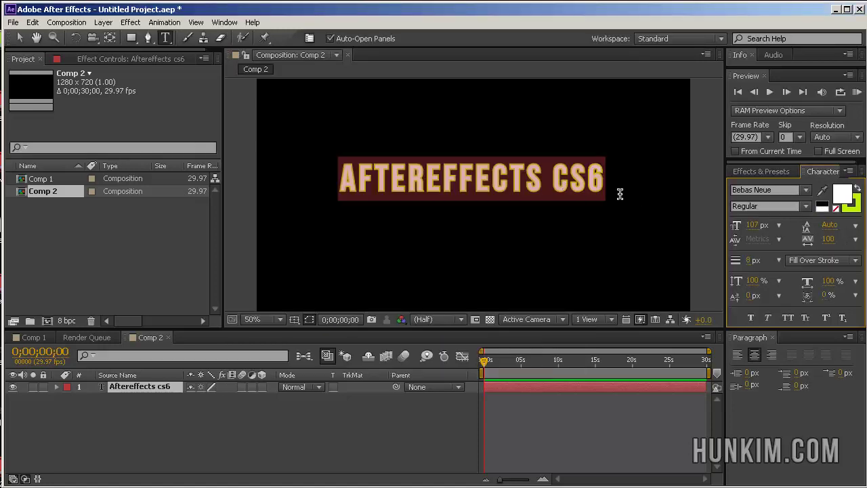
# Step: Select the whole title and give it a grey #858585 stroke, then deselect
pyautogui.click(573, 184)
pyautogui.doubleClick(564, 181)
pyautogui.hotkey('ctrl', 'a')
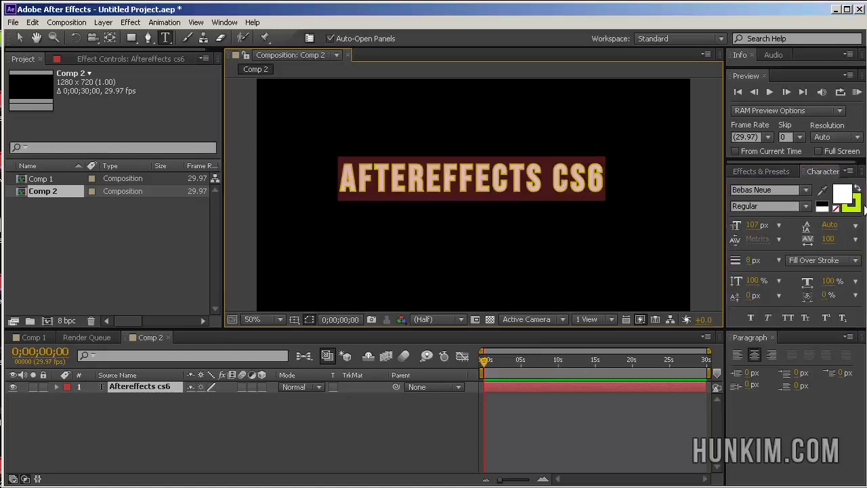
pyautogui.click(858, 207)
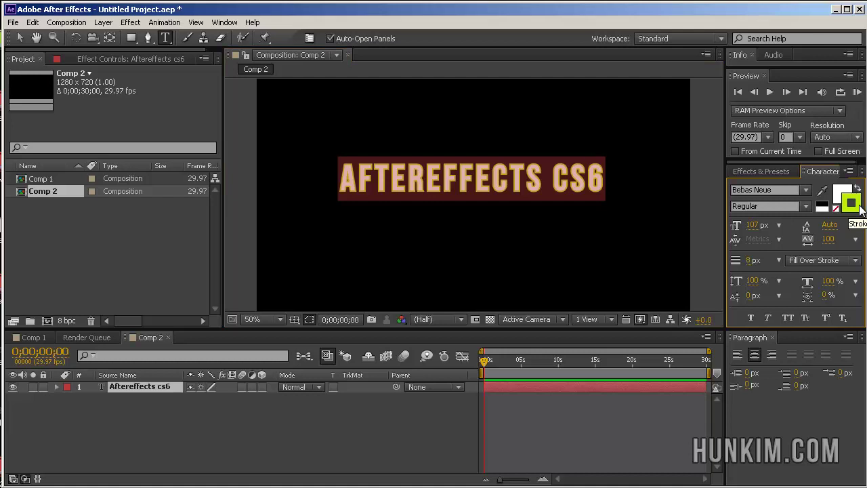
pyautogui.click(852, 203)
pyautogui.moveTo(325, 229)
pyautogui.mouseDown()
pyautogui.moveTo(242, 273)
pyautogui.moveTo(235, 288)
pyautogui.mouseUp()
pyautogui.click(527, 186)
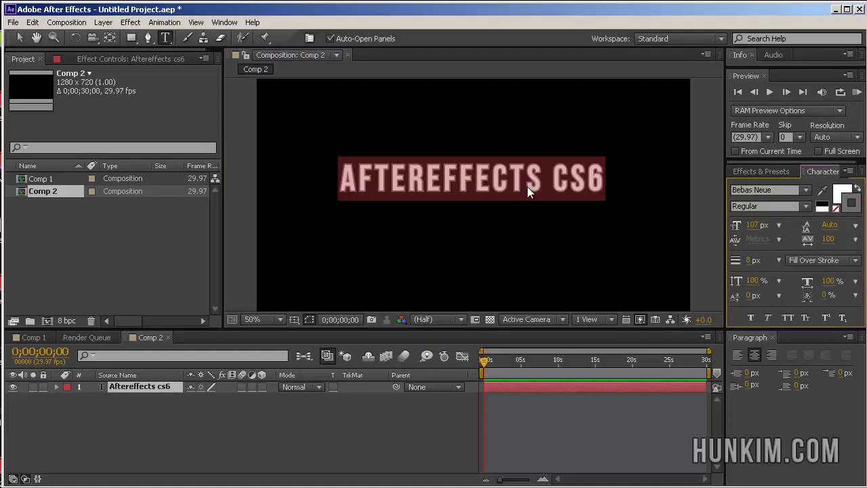
pyautogui.click(509, 180)
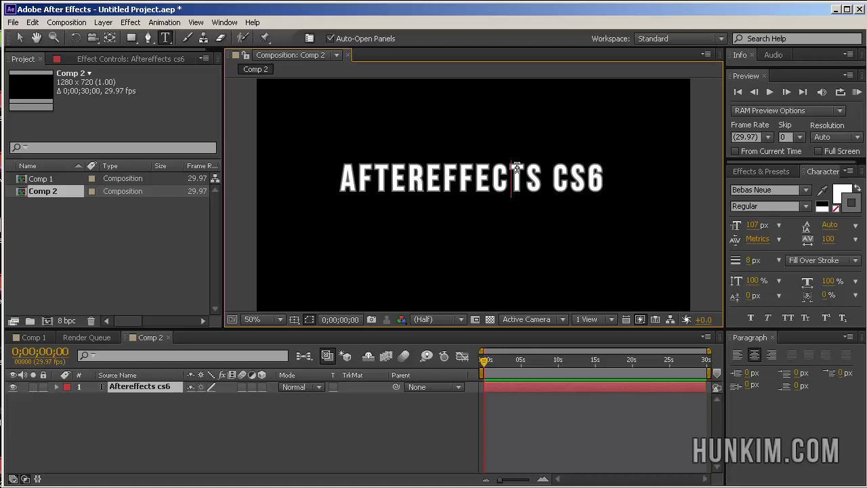
# Step: Commit the title edit from the Timeline panel and scrub ahead to about 8 seconds
pyautogui.click(377, 170)
pyautogui.click(103, 385)
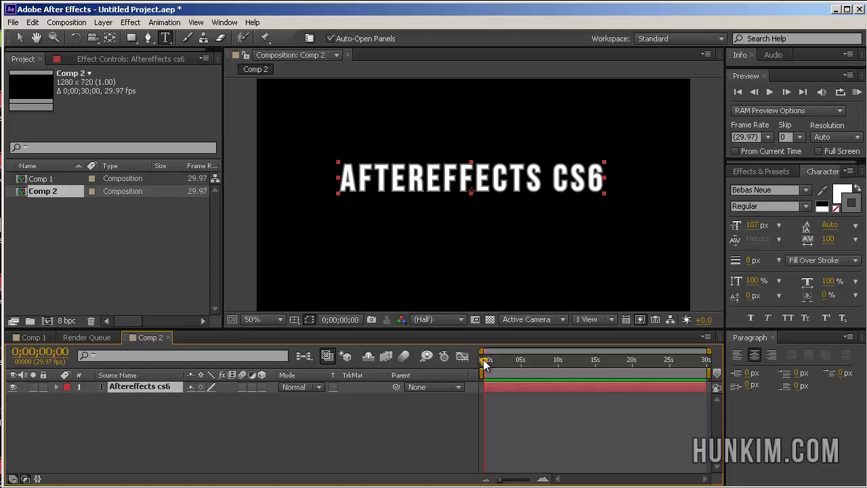
pyautogui.moveTo(483, 359)
pyautogui.mouseDown()
pyautogui.moveTo(575, 360)
pyautogui.moveTo(489, 358)
pyautogui.mouseUp()
# Step: Choose Browse Presets from the Effects & Presets panel menu and bring Adobe Bridge forward
pyautogui.click(747, 171)
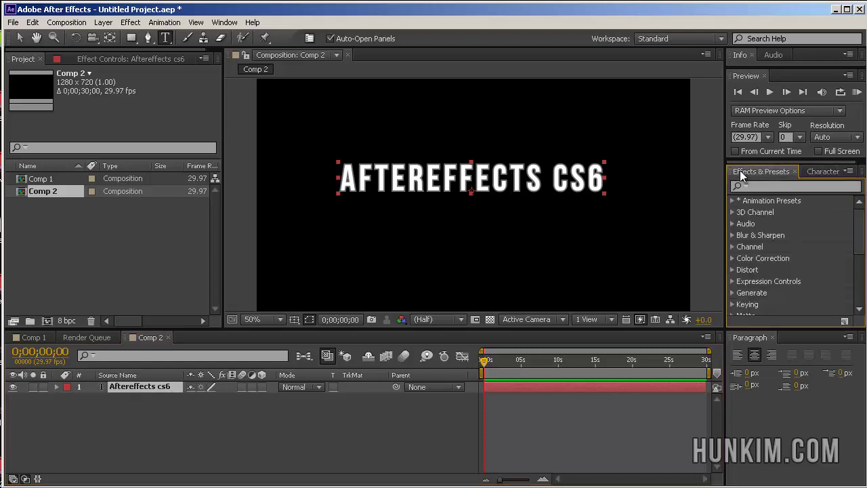
pyautogui.click(850, 172)
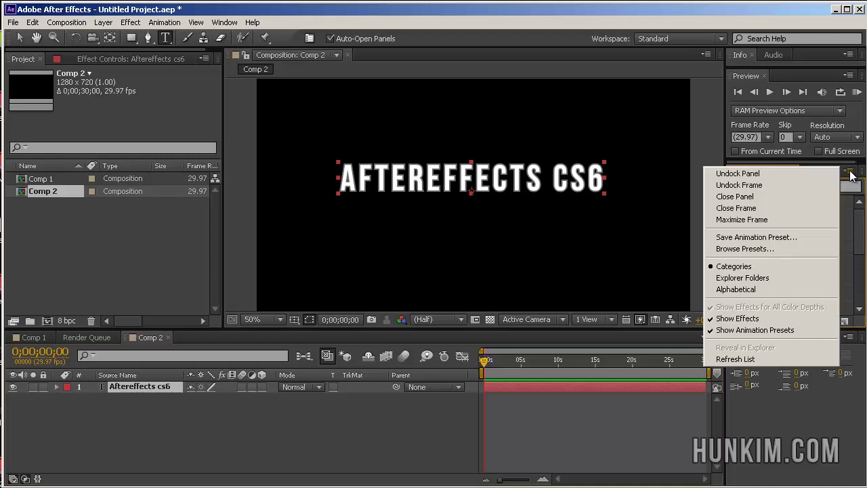
pyautogui.click(753, 249)
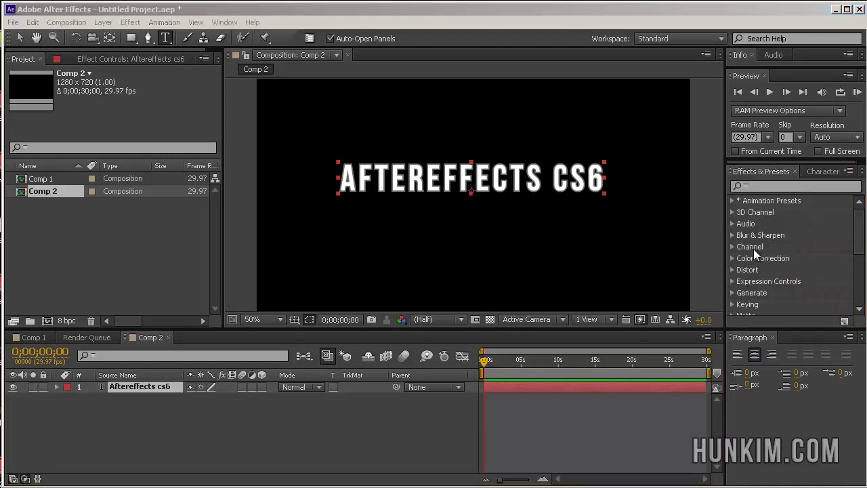
pyautogui.hotkey('alt', 'Tab')
pyautogui.hotkey('alt', 'shift', 'Tab')
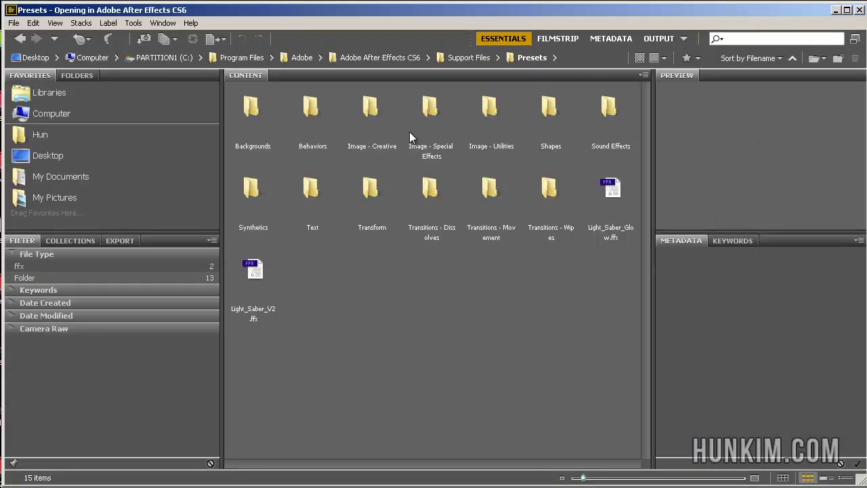
# Step: Look over the Behaviors, Image and Shapes preset folders, then open the Text folder
pyautogui.click(313, 109)
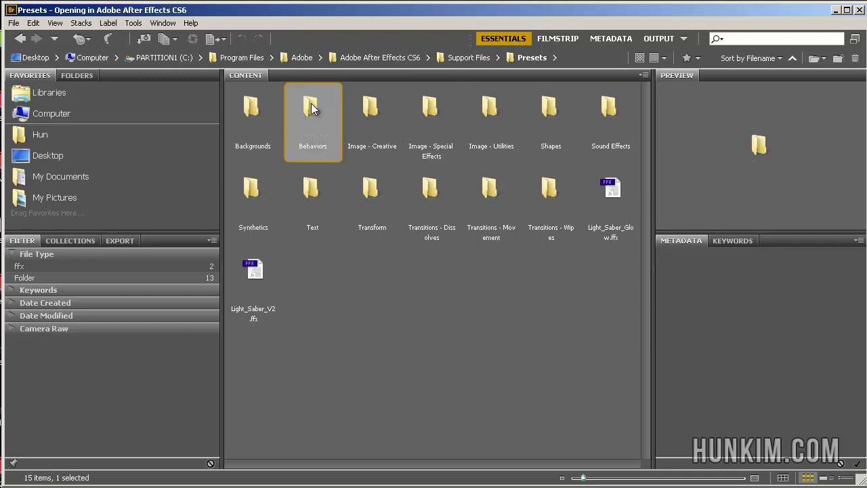
pyautogui.click(372, 108)
pyautogui.click(432, 109)
pyautogui.click(510, 102)
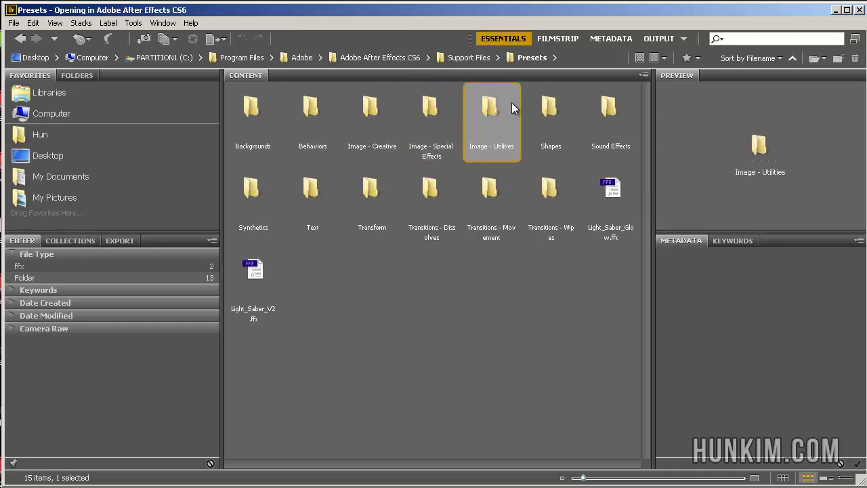
pyautogui.click(558, 113)
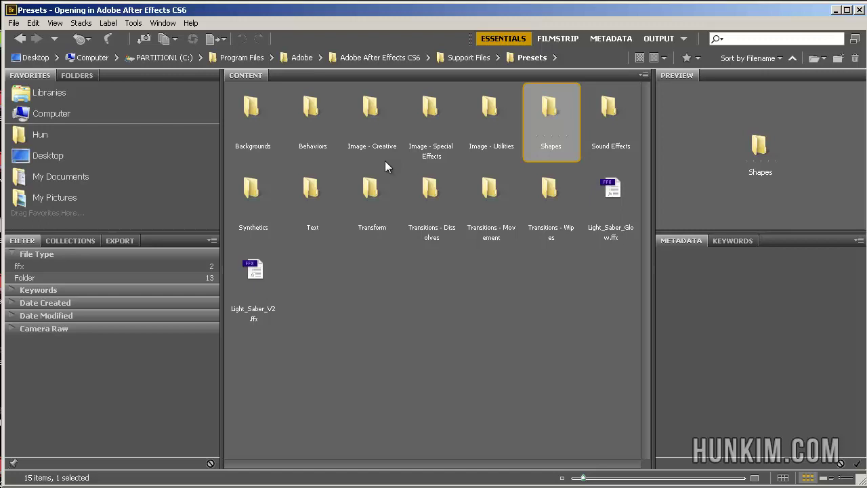
pyautogui.click(312, 193)
pyautogui.doubleClick(309, 191)
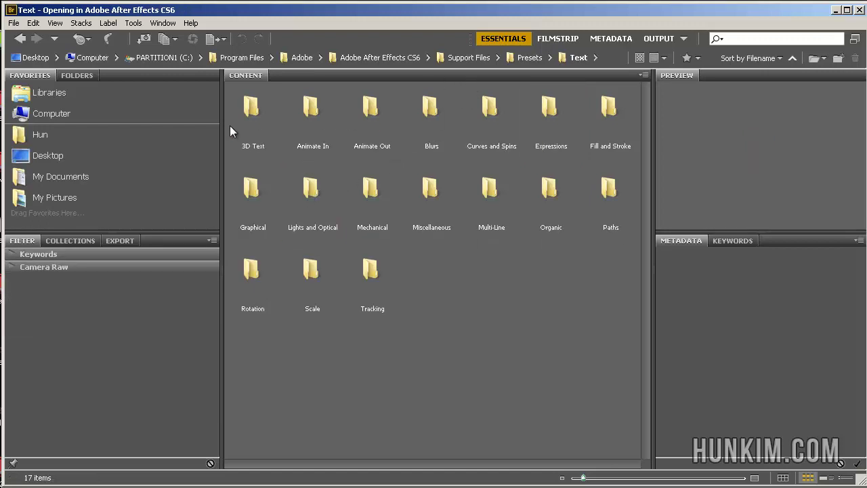
# Step: Open 3D Text and preview 3D Basic Position Z Typeon and 3D Basic Rotate Y Cascade
pyautogui.click(261, 116)
pyautogui.click(331, 107)
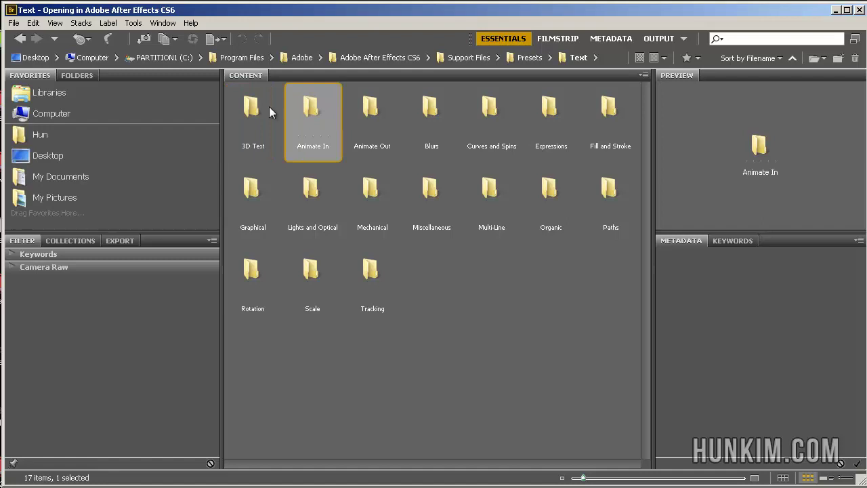
pyautogui.doubleClick(250, 106)
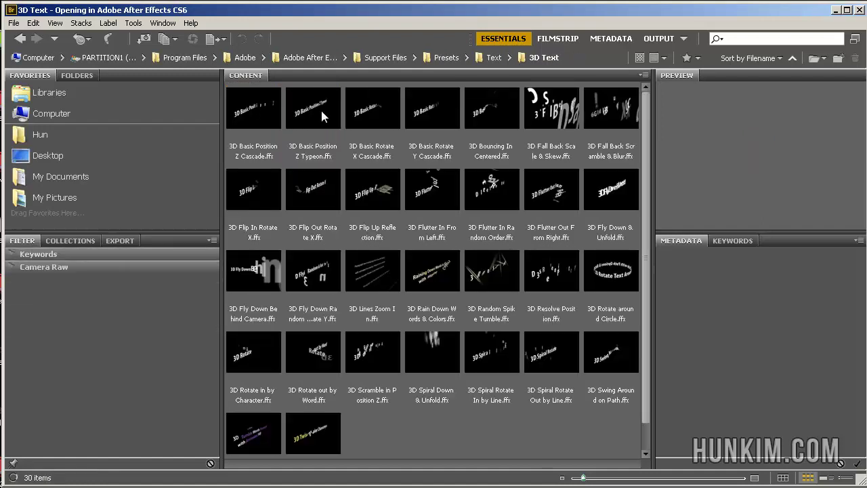
pyautogui.click(326, 108)
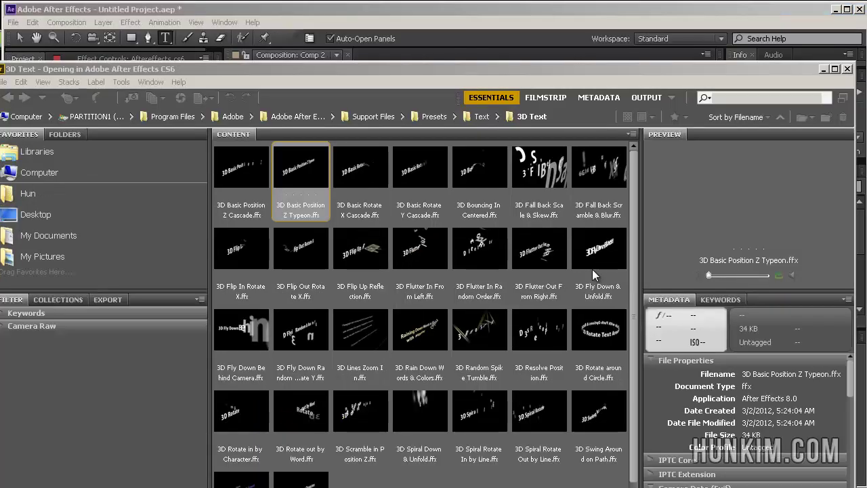
pyautogui.click(418, 174)
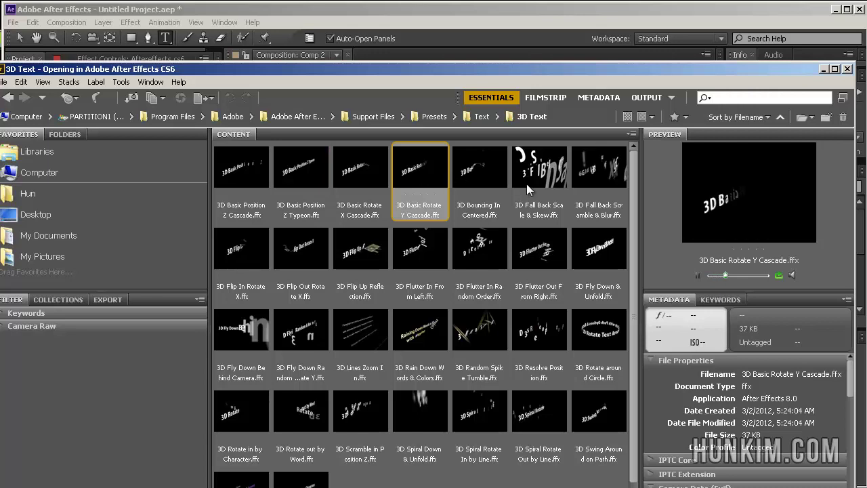
# Step: Open Text > Miscellaneous, preview Blow Away, and apply the Explosion preset to the title
pyautogui.click(481, 117)
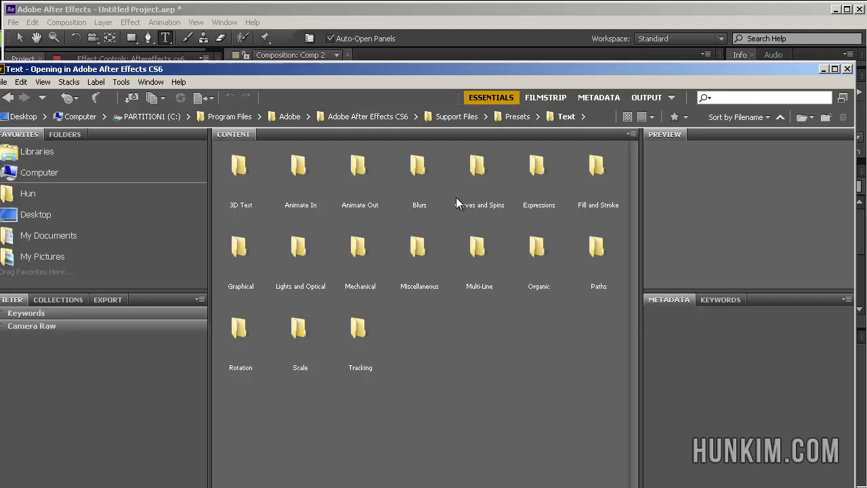
pyautogui.click(422, 248)
pyautogui.doubleClick(417, 249)
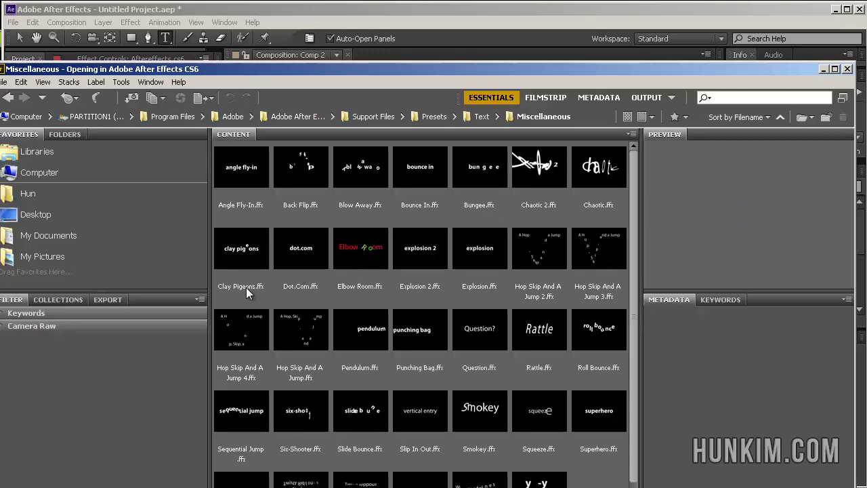
pyautogui.click(351, 172)
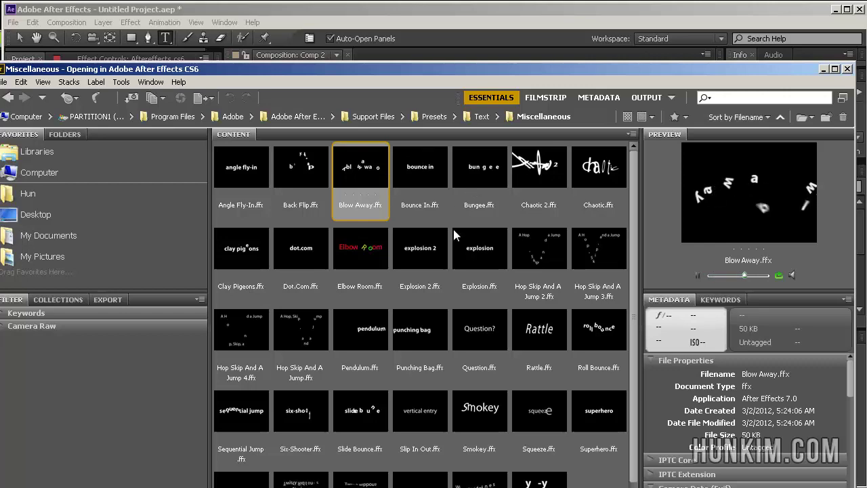
pyautogui.doubleClick(415, 248)
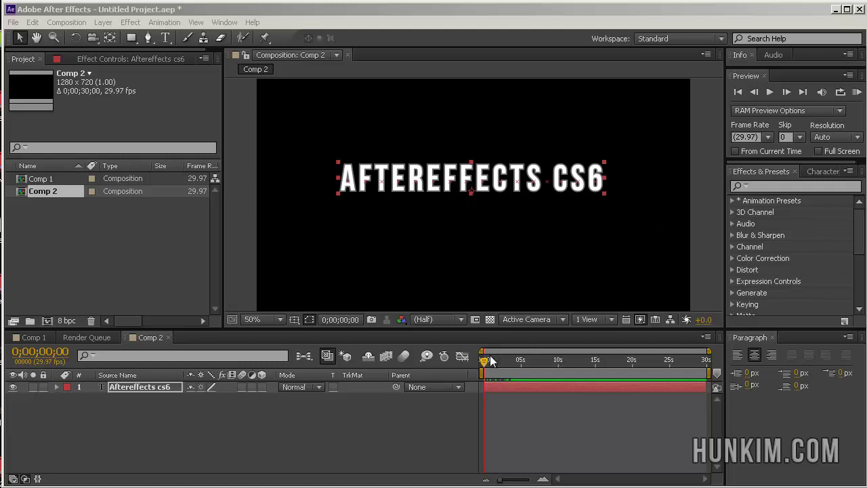
pyautogui.moveTo(485, 359)
pyautogui.mouseDown()
pyautogui.moveTo(507, 361)
pyautogui.moveTo(476, 371)
pyautogui.moveTo(549, 372)
pyautogui.moveTo(472, 370)
pyautogui.mouseUp()
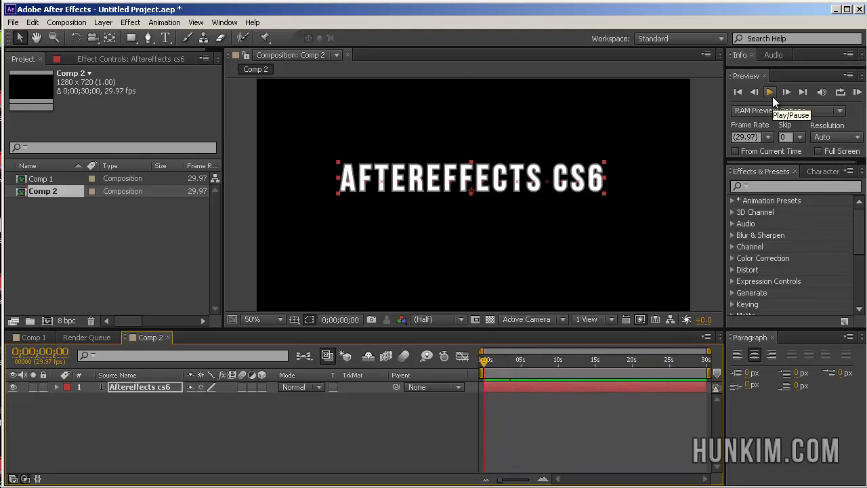
pyautogui.click(857, 96)
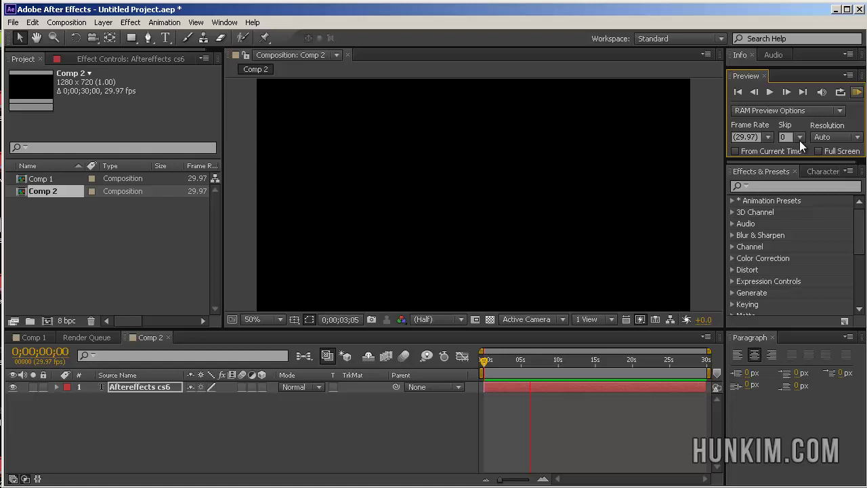
pyautogui.click(737, 92)
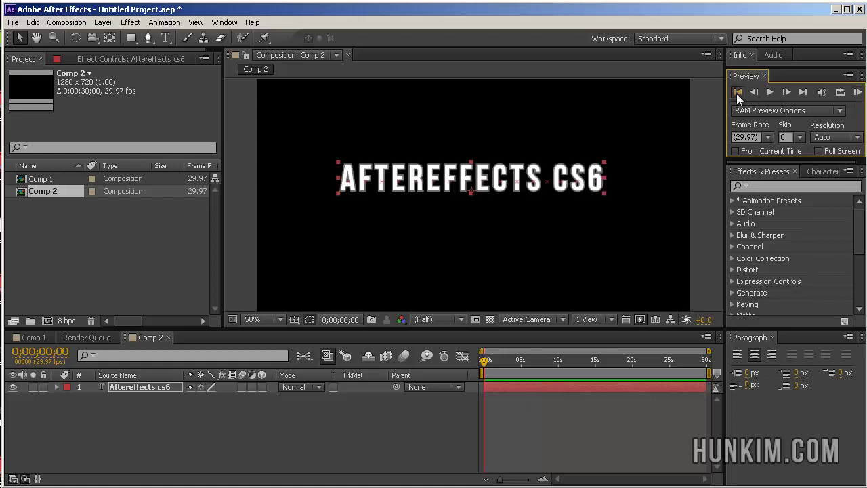
pyautogui.click(857, 93)
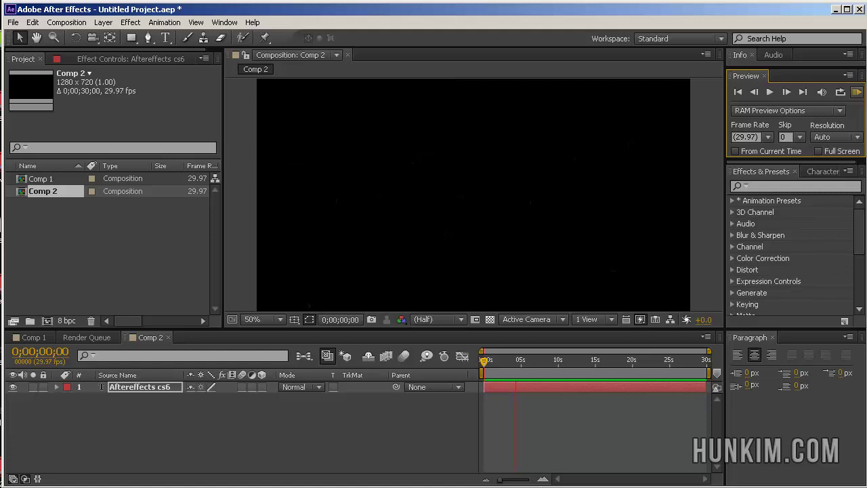
pyautogui.press('space')
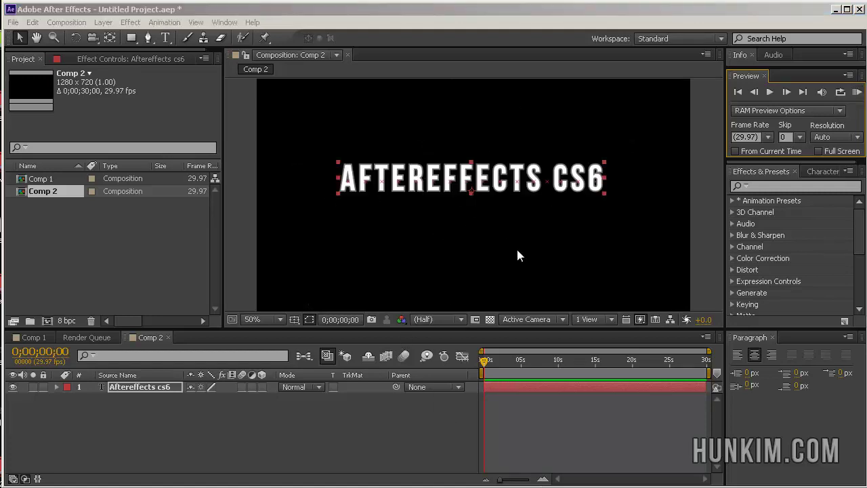